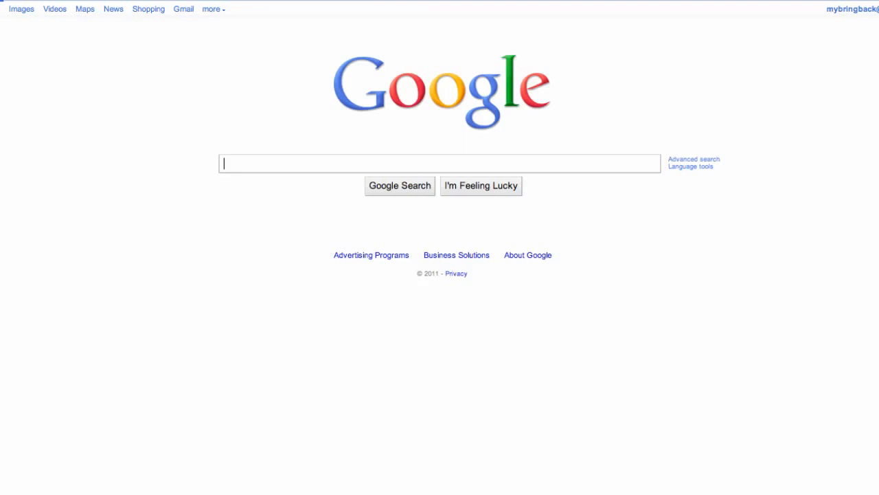
Step: Search Google for "android sdk" and open the Android Developers page for downloading the SDK starter package
type("a")
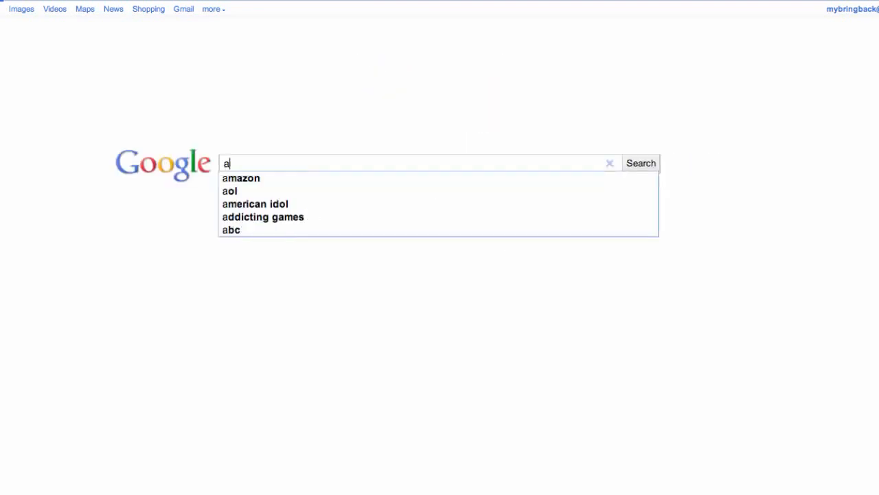
type("ndro")
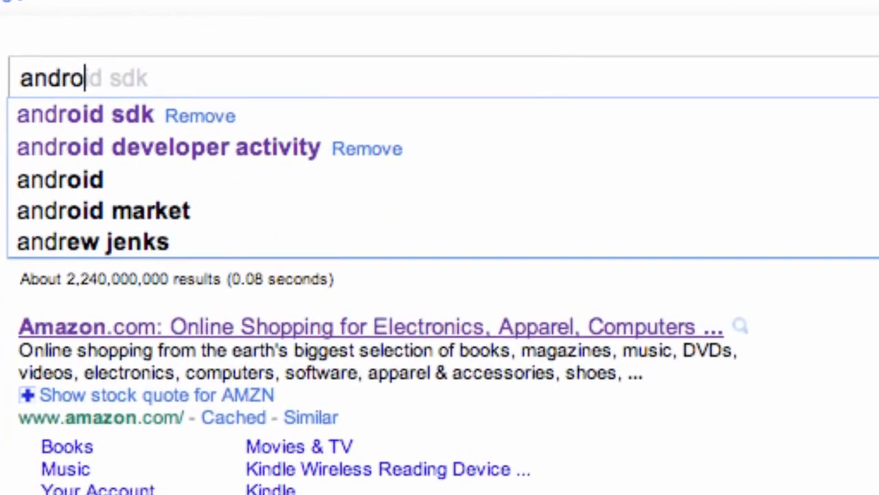
type("id sdk")
key("Return")
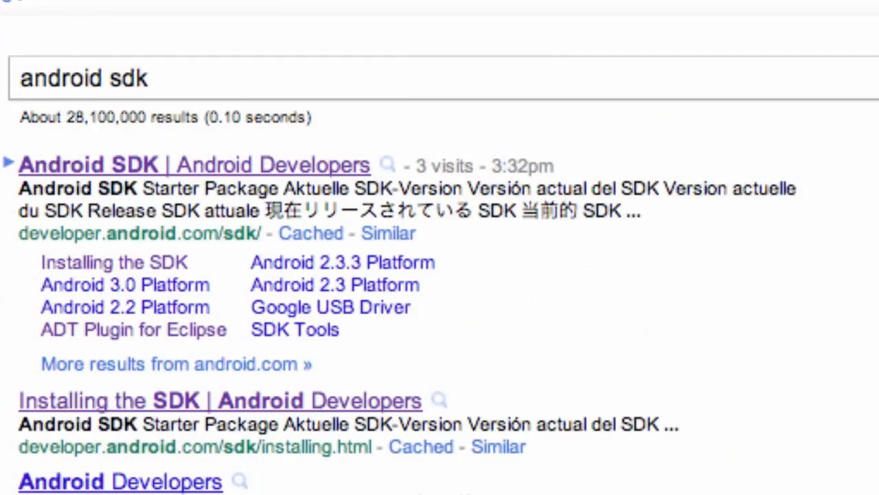
left_click(153, 170)
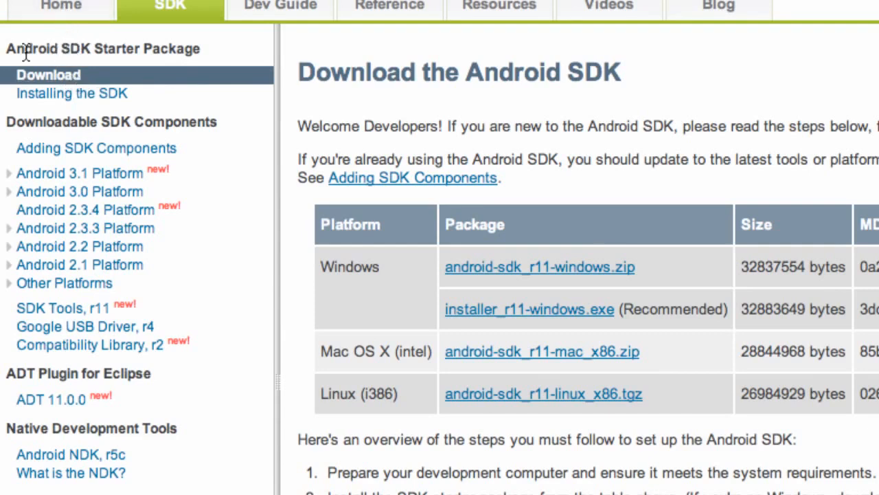
left_click_drag(25, 52, 90, 54)
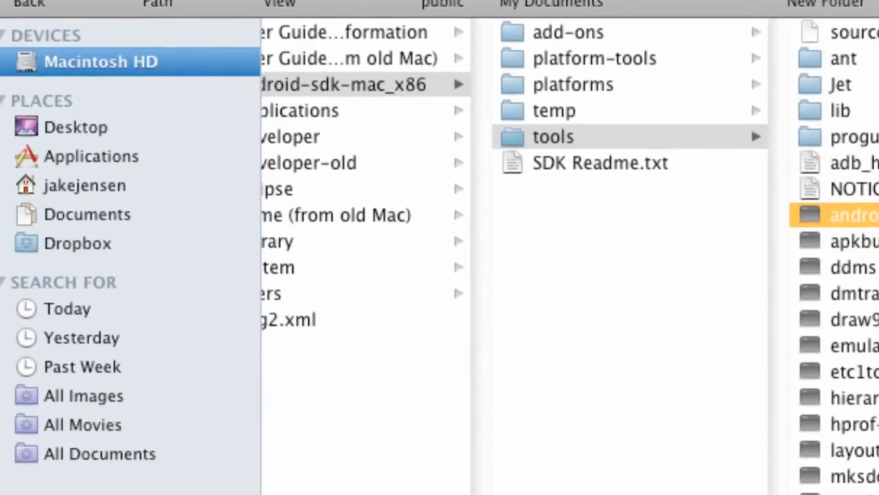
Step: Switch to Finder and extract the android-sdk_r11-mac_x86.zip archive in the home folder's Downloads folder
left_click(96, 200)
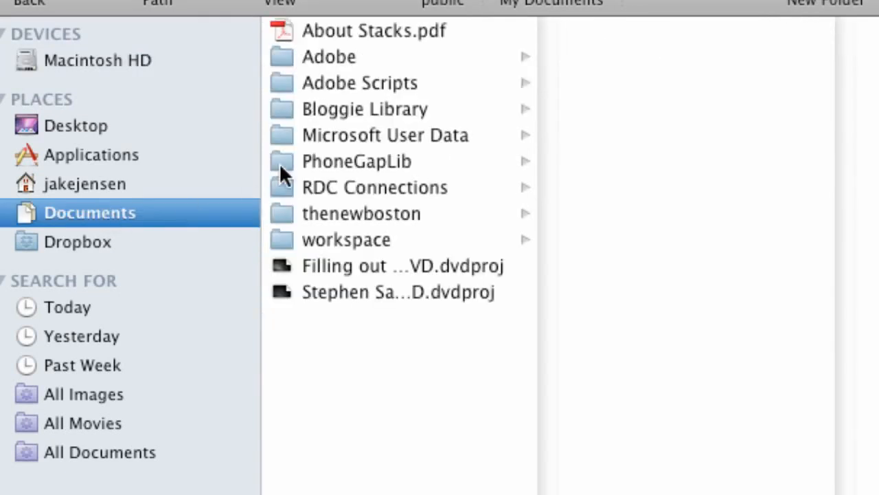
left_click(107, 65)
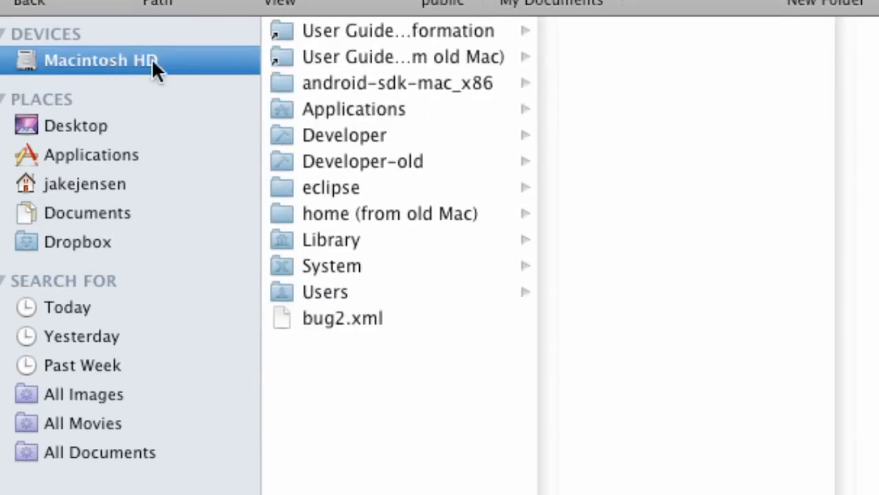
left_click(90, 189)
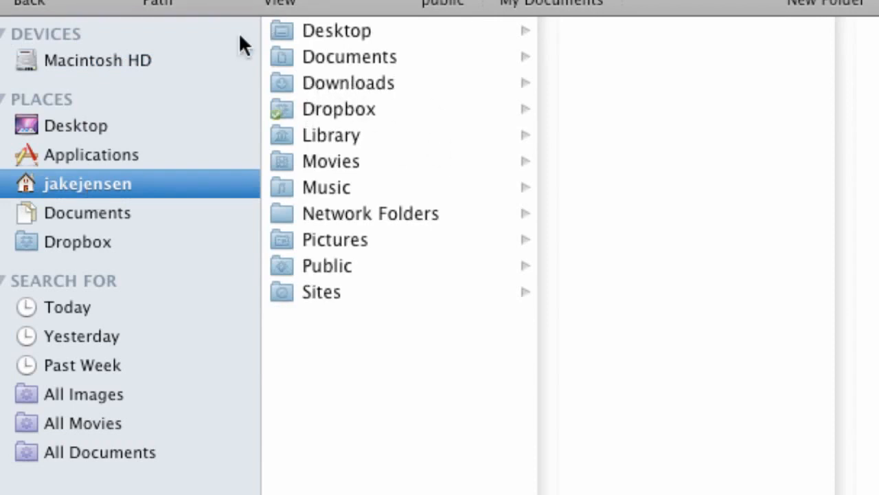
left_click(344, 89)
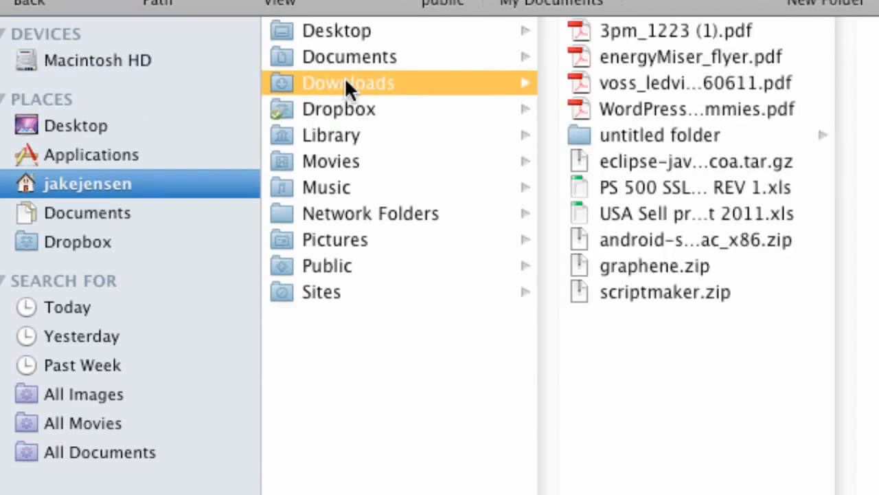
left_click(639, 241)
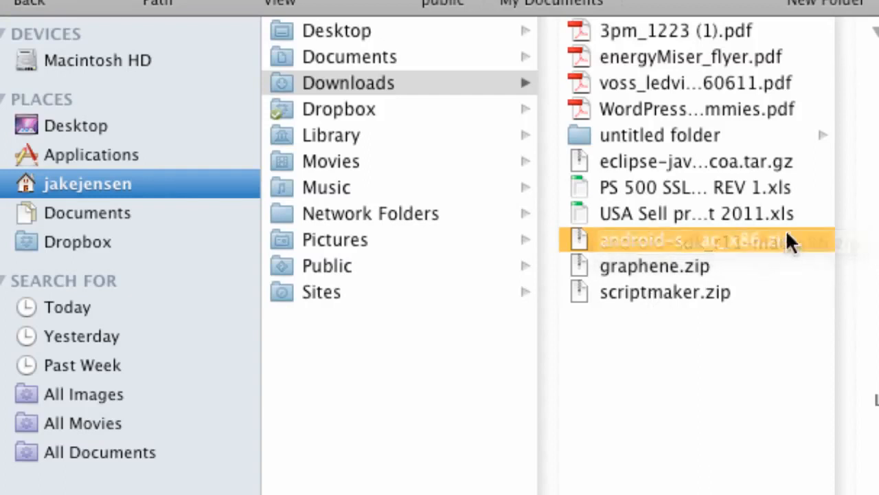
double_click(636, 234)
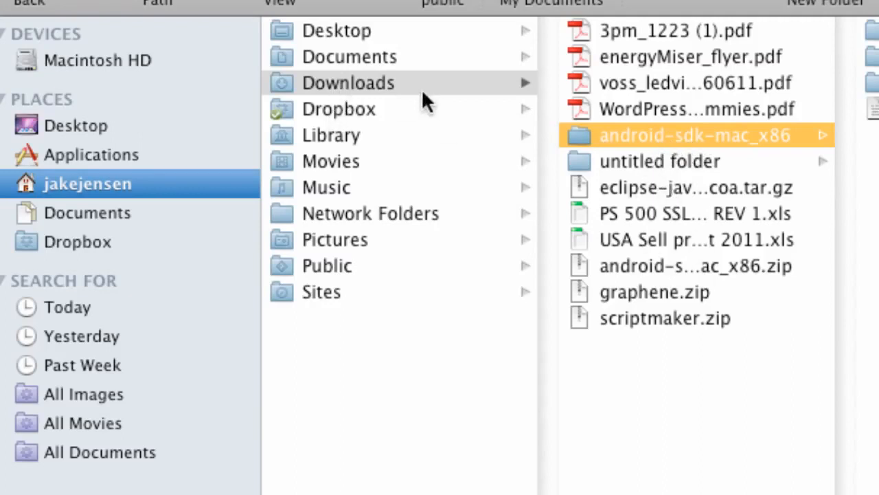
mouse_move(623, 132)
left_mouse_down()
mouse_move(193, 59)
mouse_move(328, 96)
mouse_move(633, 133)
left_mouse_up()
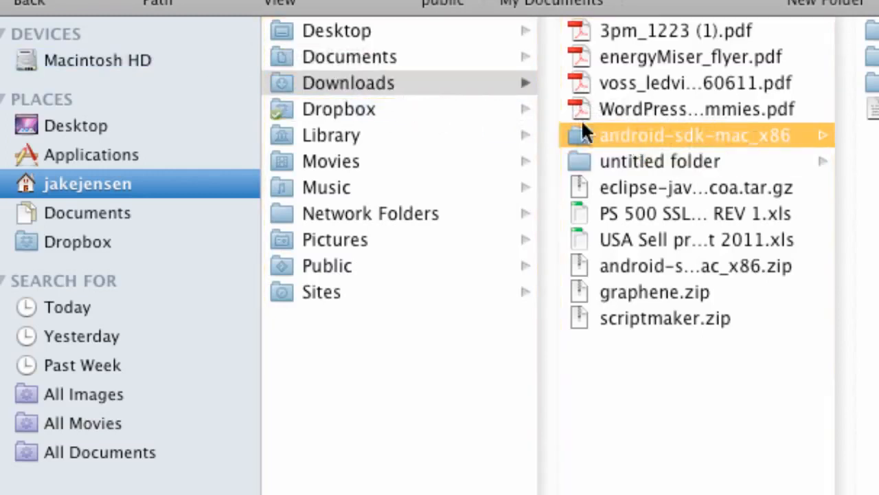
Step: Open the tools folder of android-sdk-mac_x86 on Macintosh HD and select the android executable
left_click(125, 62)
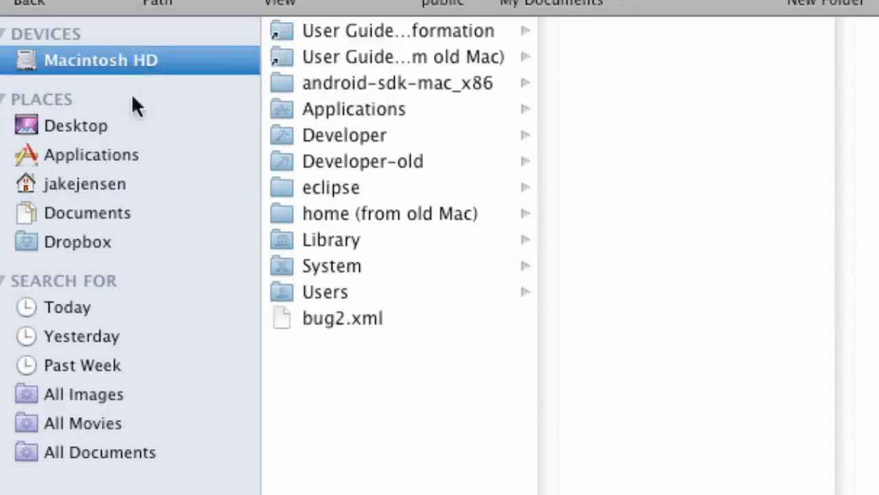
left_click(351, 80)
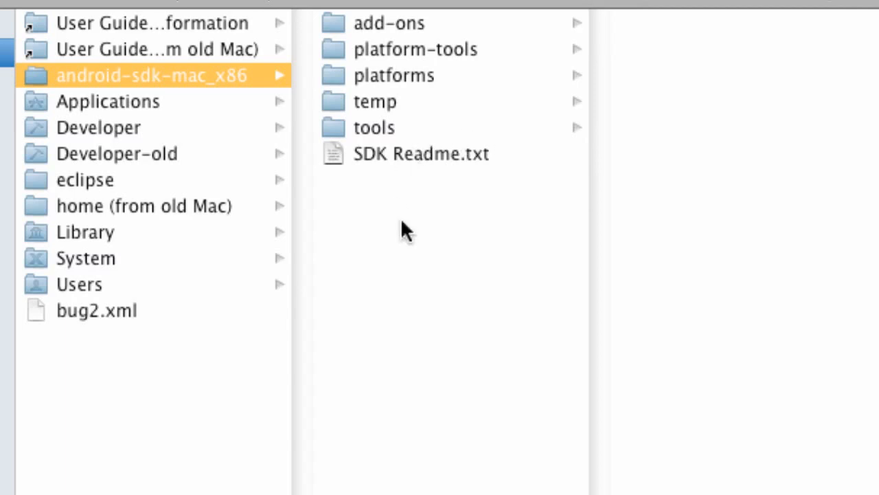
left_click(378, 129)
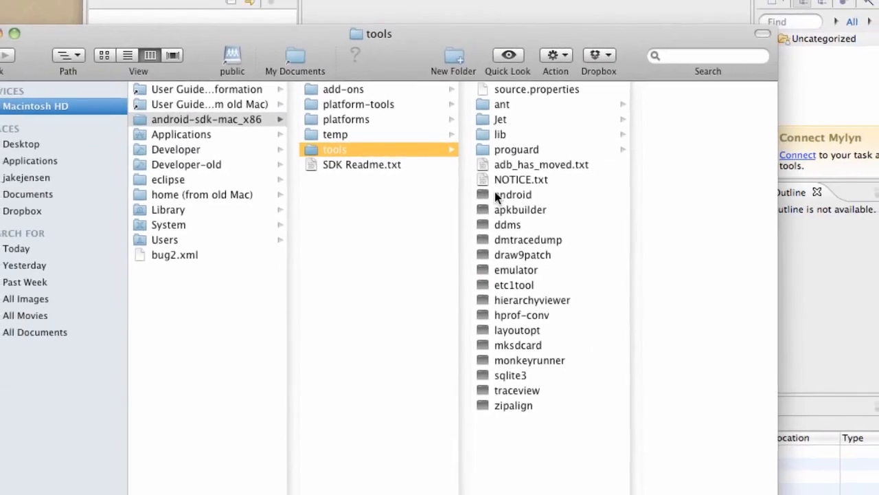
left_click(714, 205)
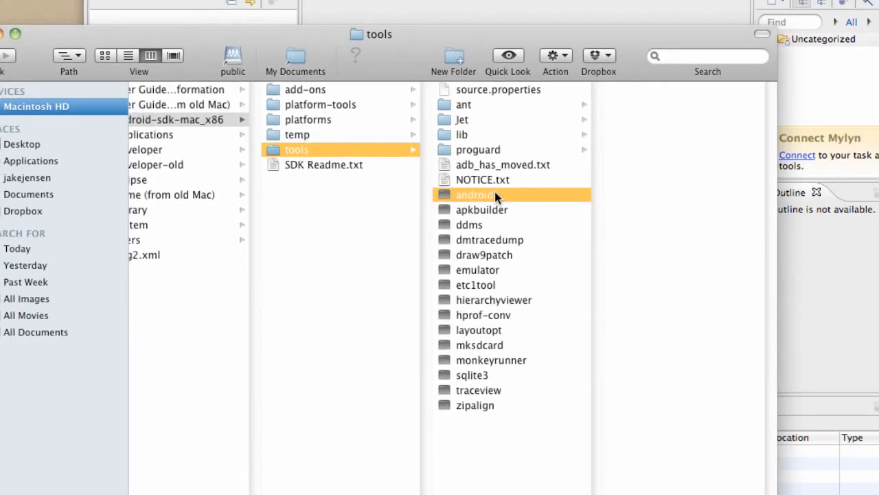
Step: Launch the android executable and close its Terminal window, terminating the running processes
double_click(490, 192)
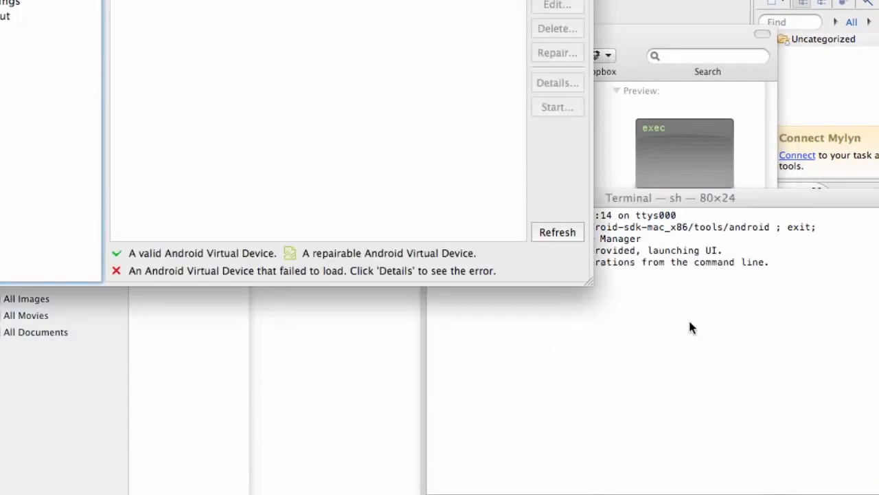
left_click(688, 318)
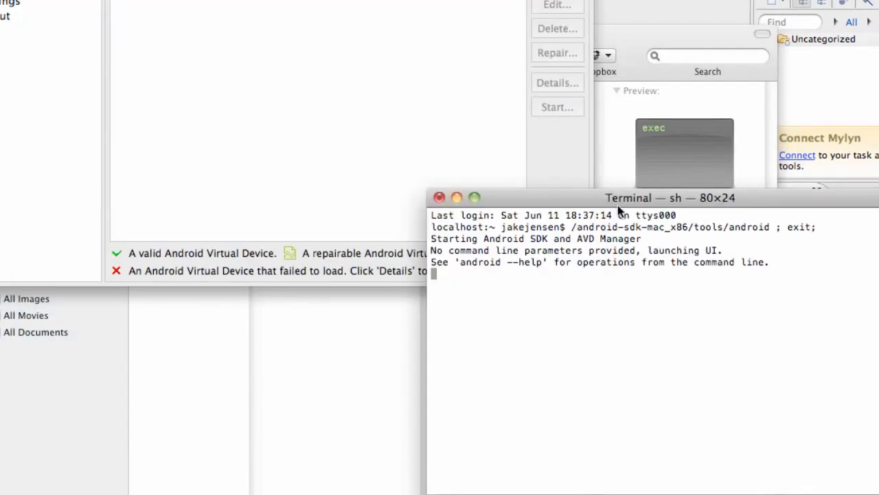
left_click(441, 197)
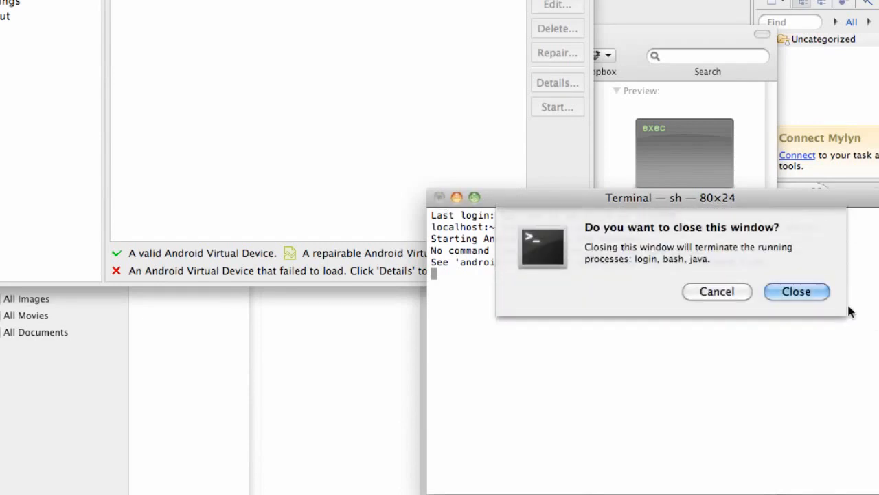
left_click(808, 291)
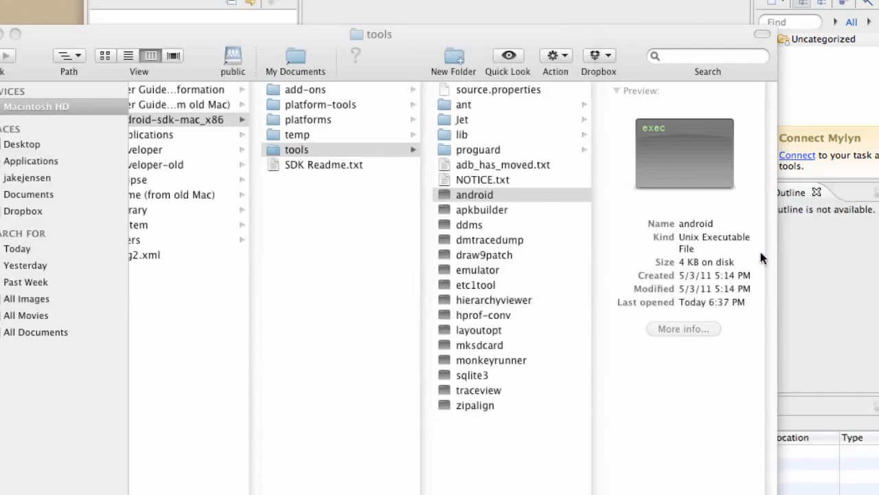
Step: Launch the Android SDK and AVD Manager from the android executable and mark SDK Platform Android 2.2, API 8, revision 2 among the available packages
double_click(457, 194)
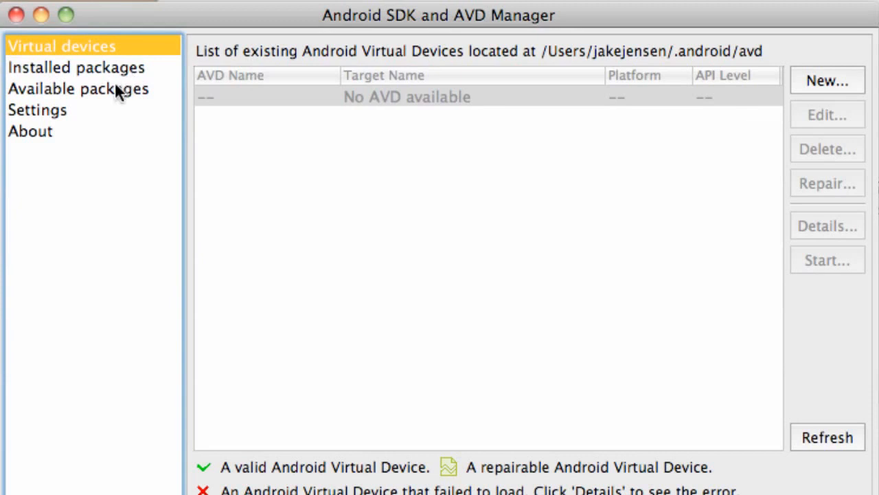
left_click(66, 89)
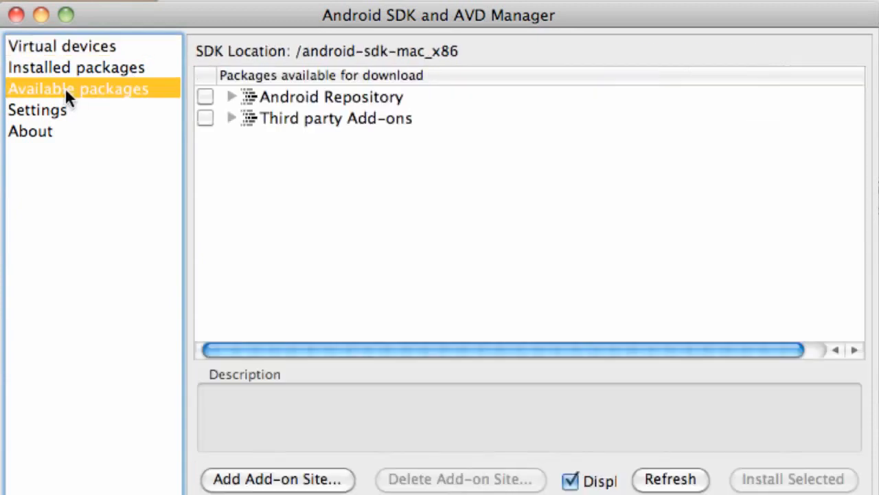
left_click(230, 97)
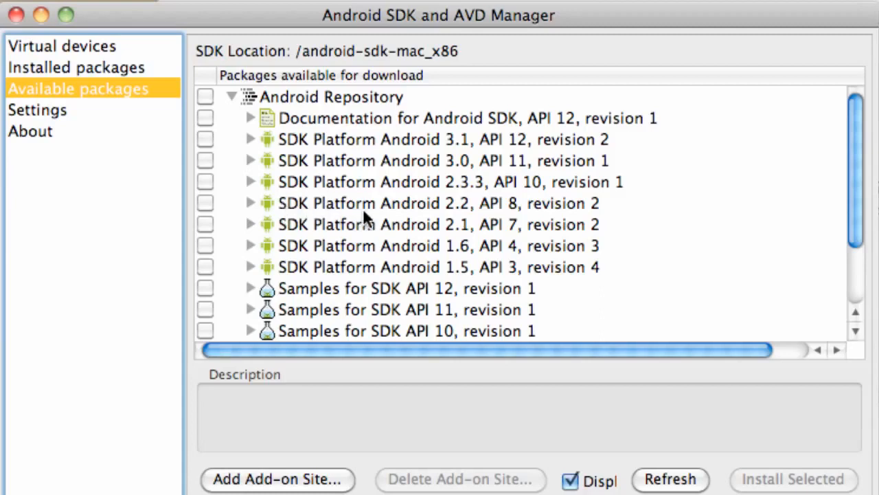
left_click(201, 204)
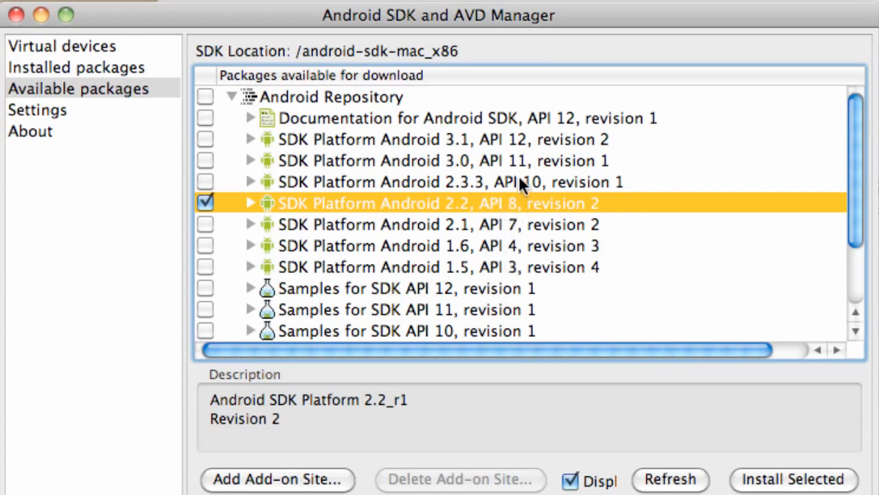
Step: Mark Google APIs by Google Inc., Android API 8, revision 2 under Google Inc. in the third-party add-ons
scroll(517, 184, "right", 1)
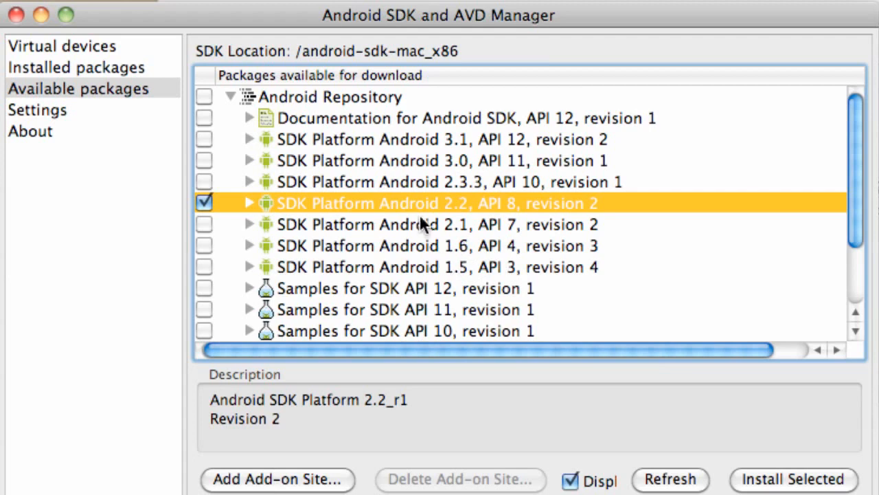
scroll(440, 245, "down", 4)
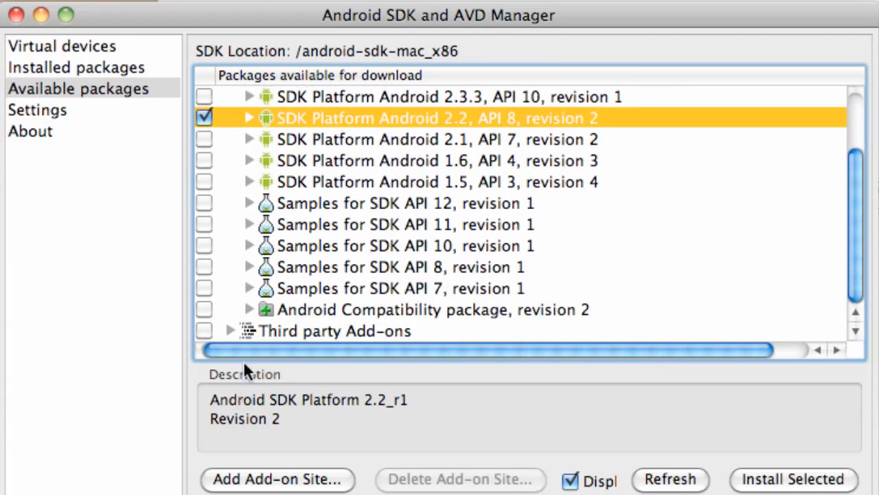
left_click(229, 332)
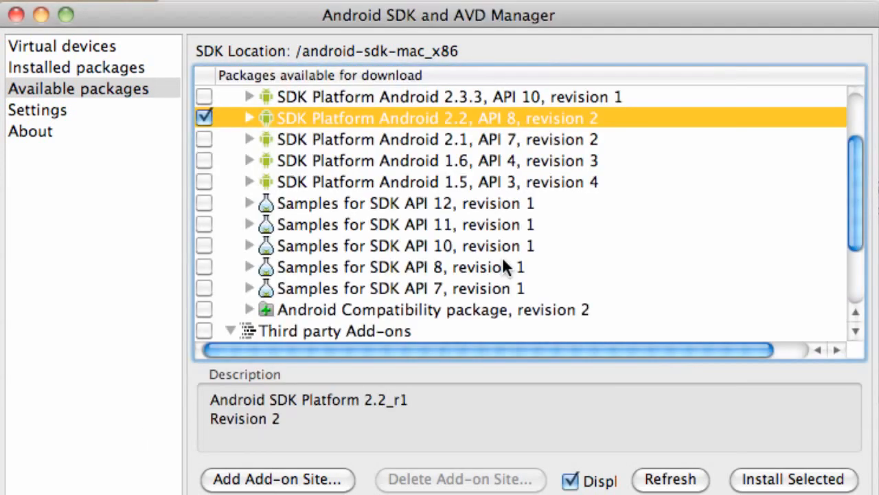
scroll(503, 260, "down", 5)
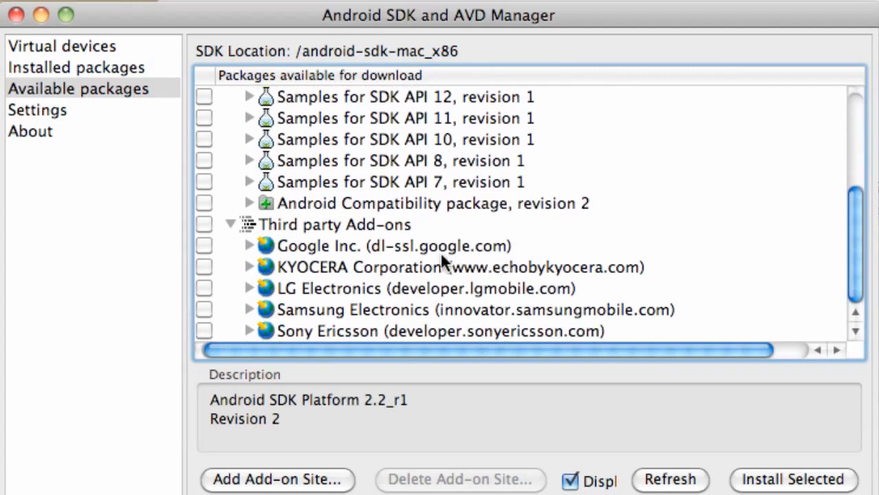
left_click(244, 245)
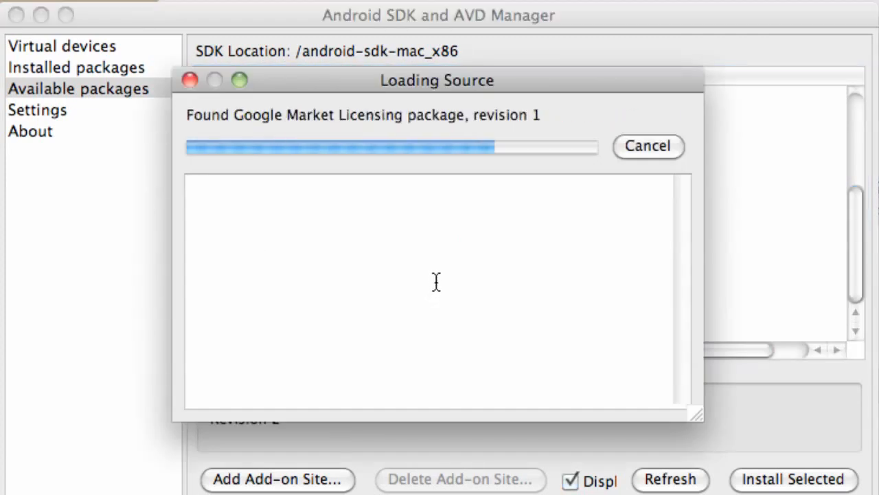
scroll(435, 282, "down", 4)
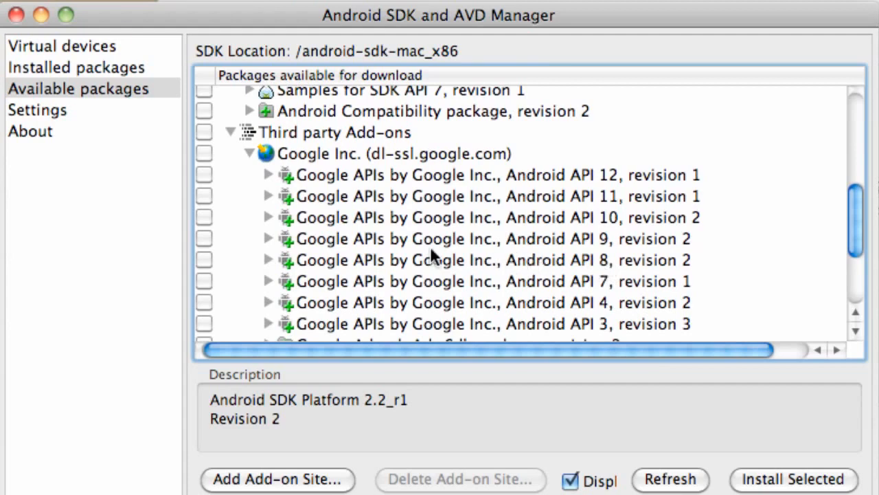
left_click(205, 259)
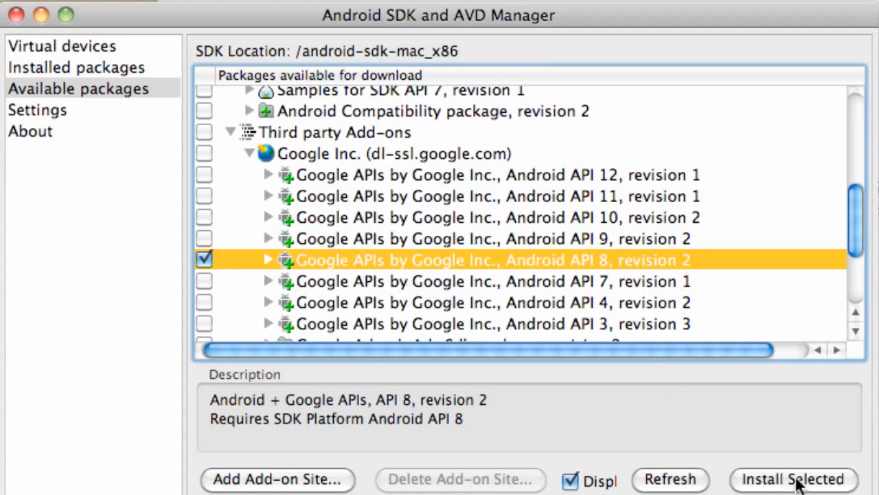
Step: Install the marked packages, accepting all licences and restarting ADB, and close the finished installation log
left_click(797, 481)
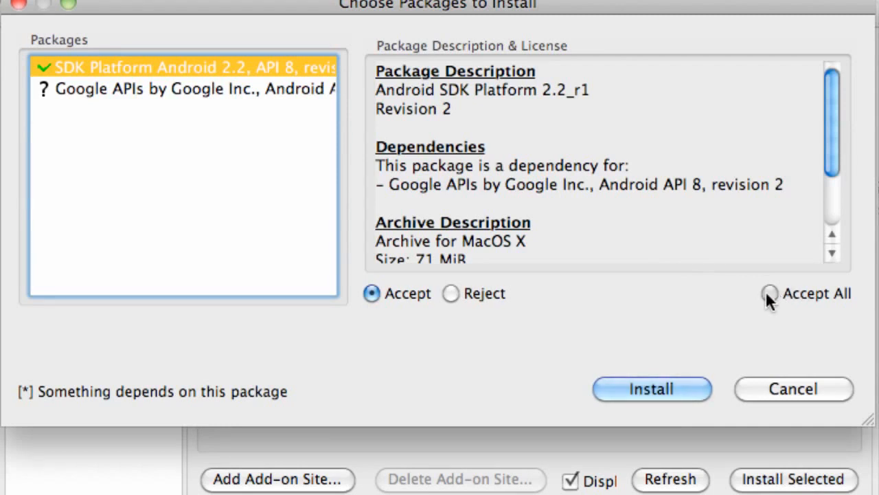
left_click(767, 292)
left_click(654, 389)
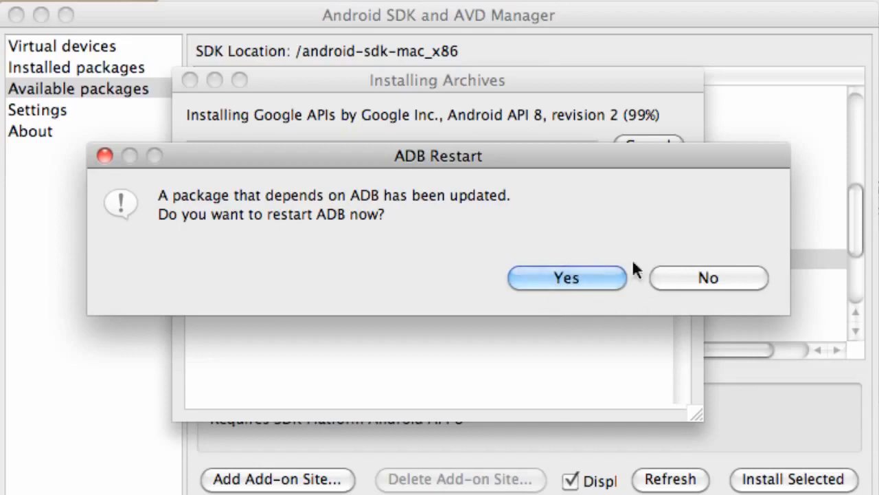
left_click(526, 286)
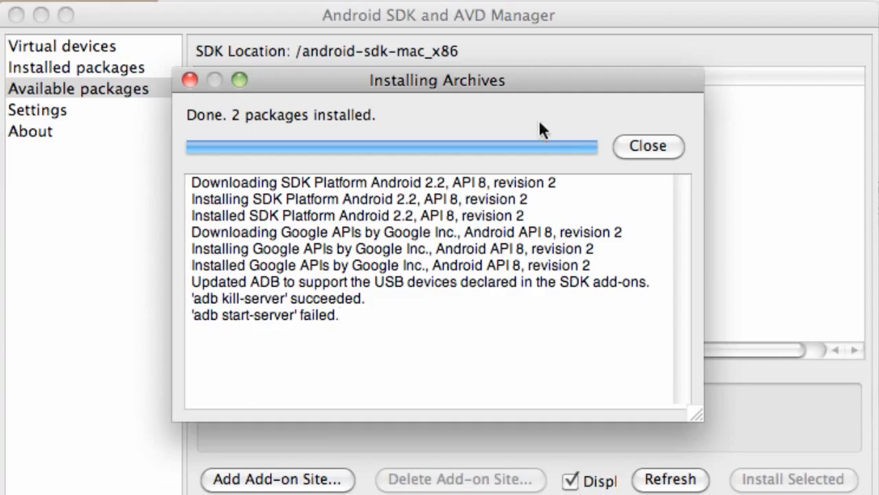
left_click(655, 149)
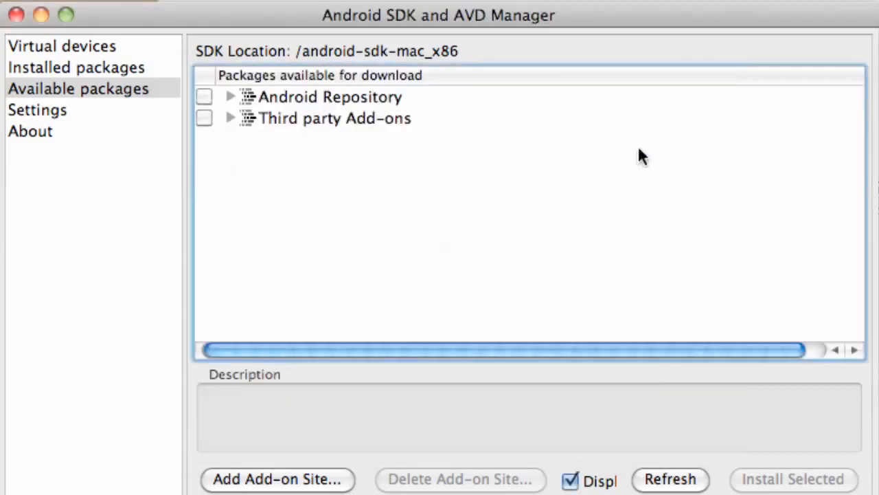
Step: Check the installed packages, and start a new virtual device named droidX with the target Android 2.2 - API Level 8
left_click(87, 69)
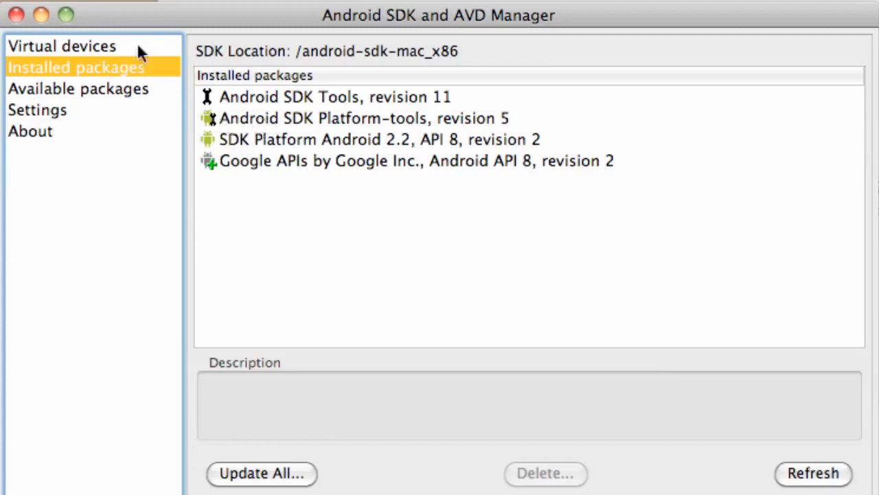
left_click(95, 46)
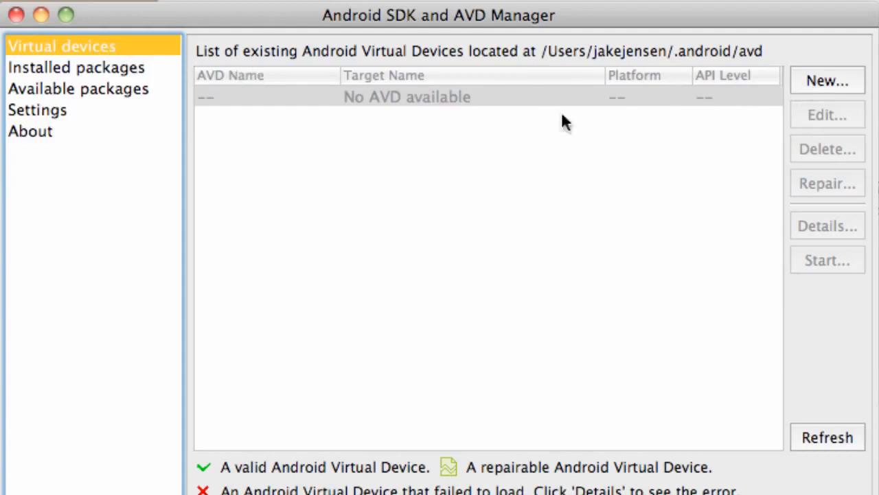
left_click(845, 81)
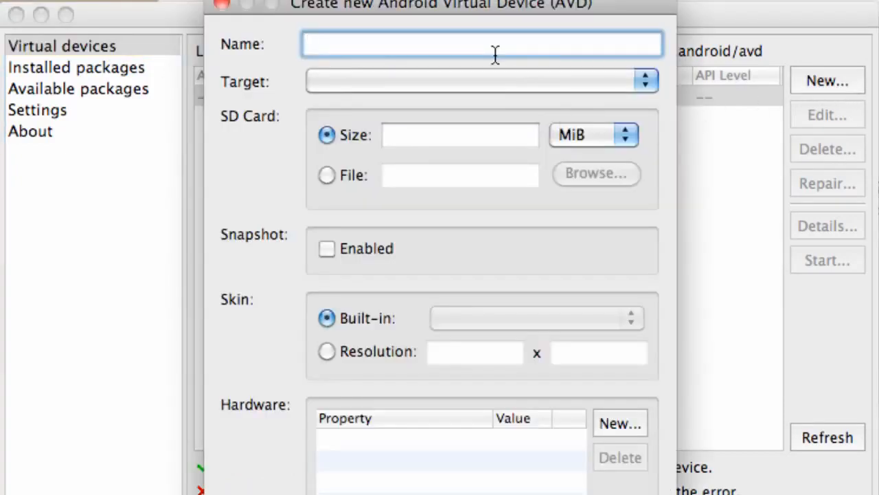
type("droidX")
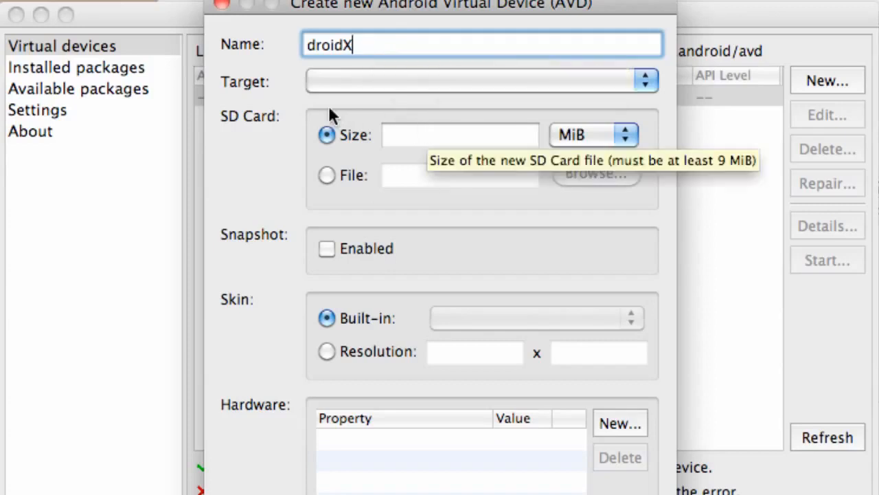
left_click(346, 83)
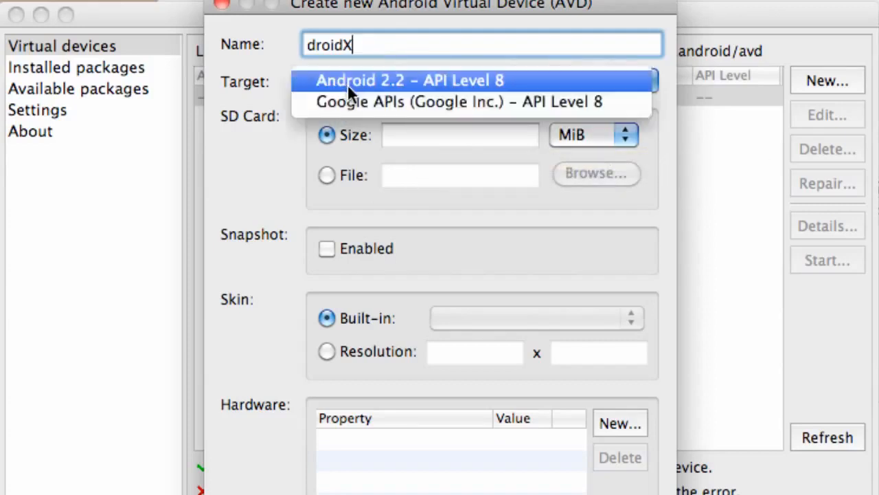
left_click(387, 81)
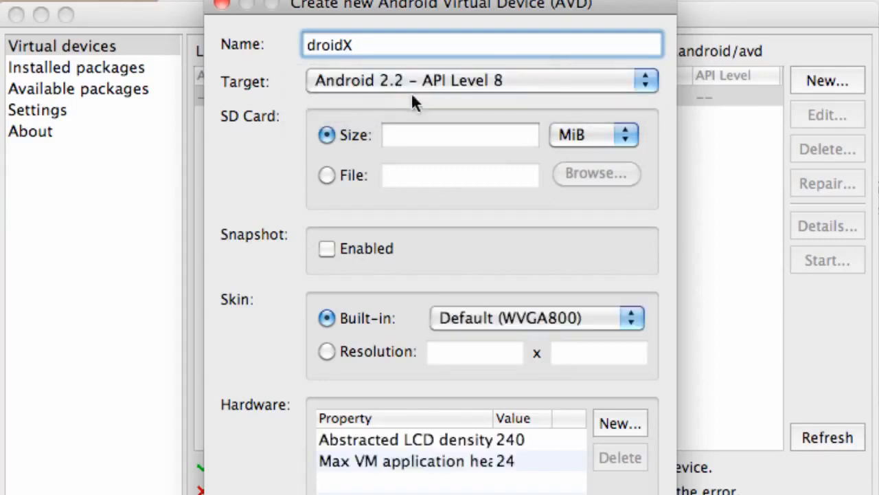
Step: Set the SD card size to 100 MiB, create the droidX virtual device and dismiss the creation result
left_click(451, 136)
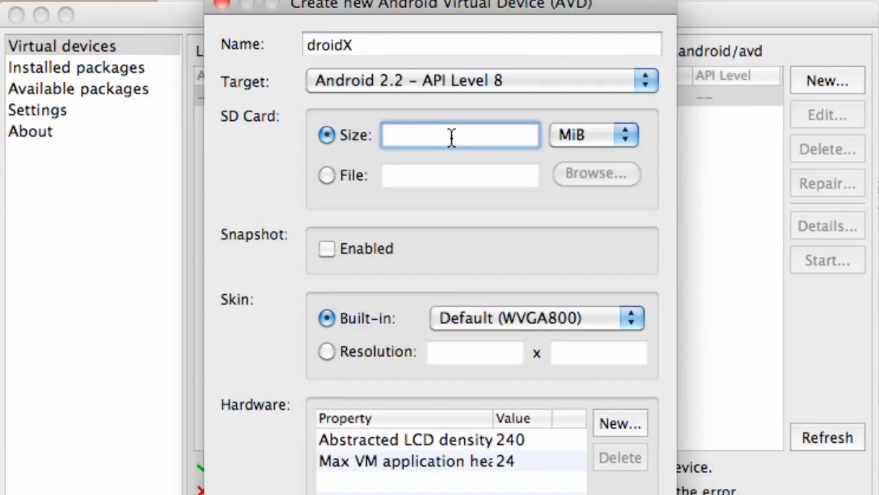
type("100")
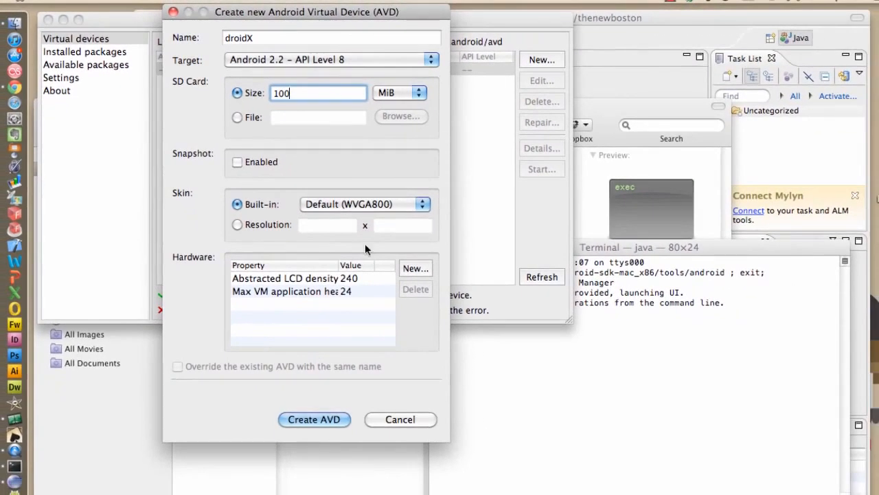
left_click(323, 422)
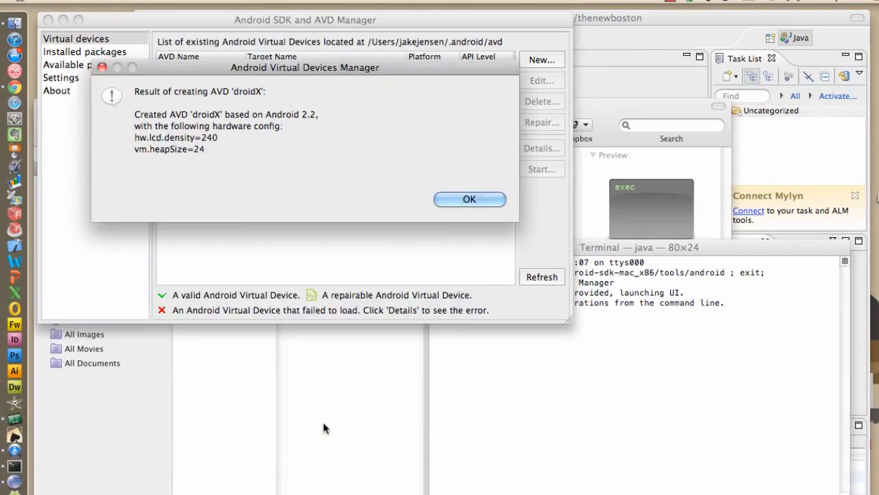
left_click(323, 467)
left_click(319, 72)
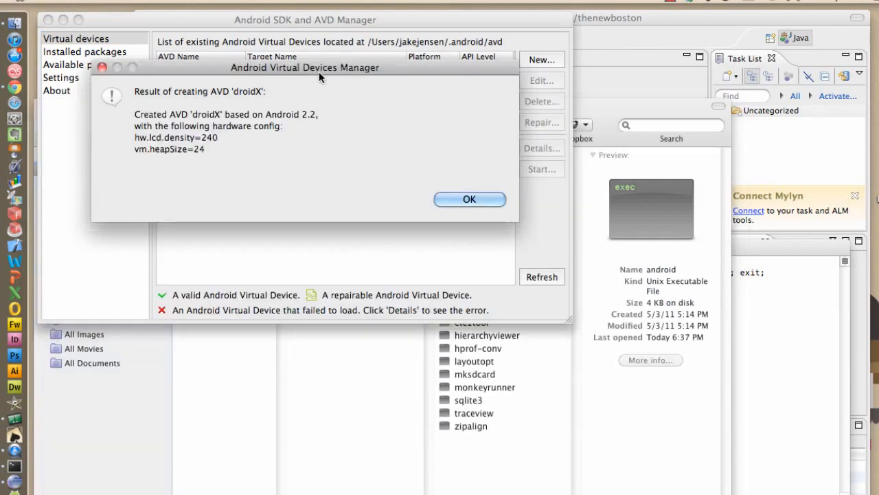
left_click(467, 198)
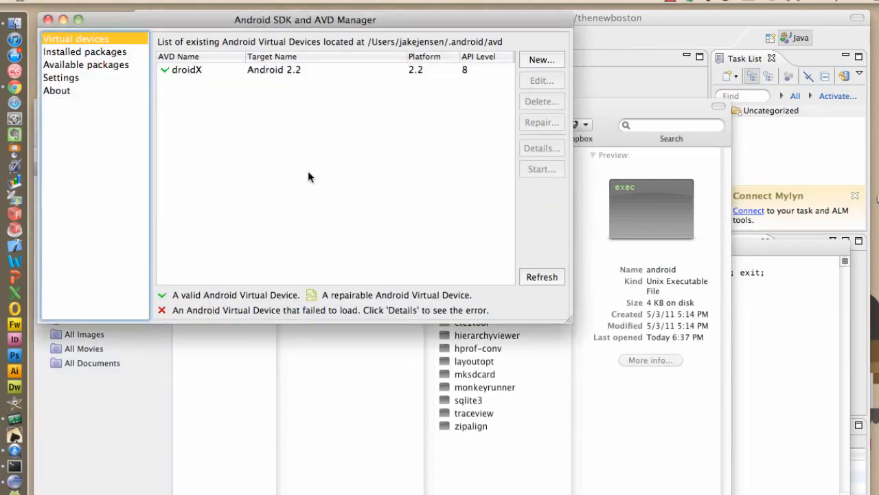